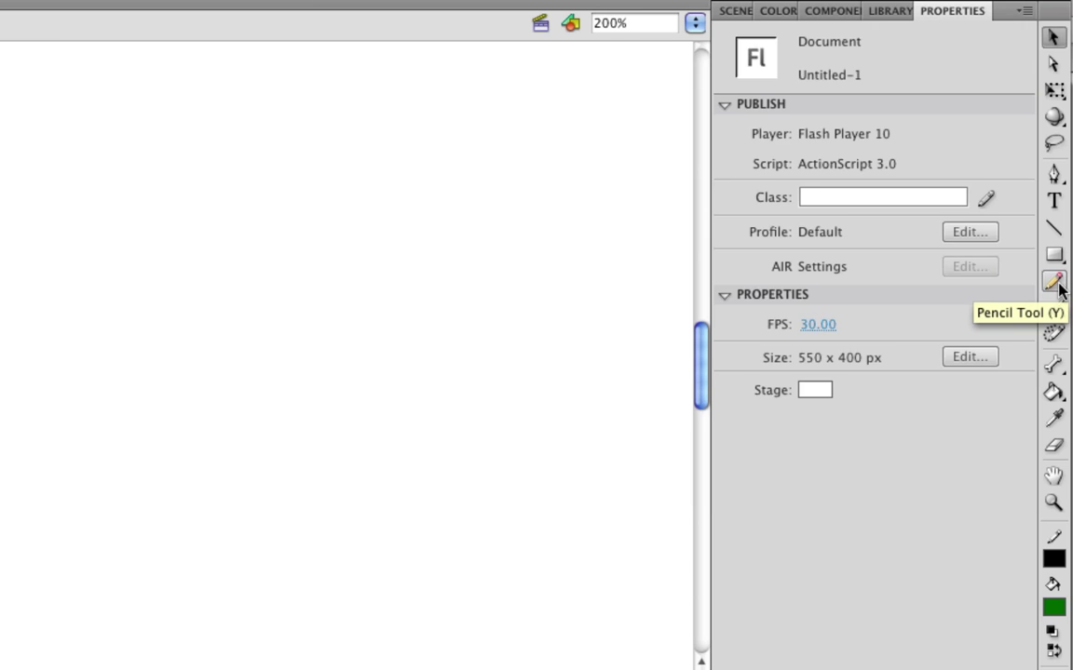
- Select the Pencil tool, review its Ink, Smooth and Straighten modes, and stay on Straighten
click(1056, 283)
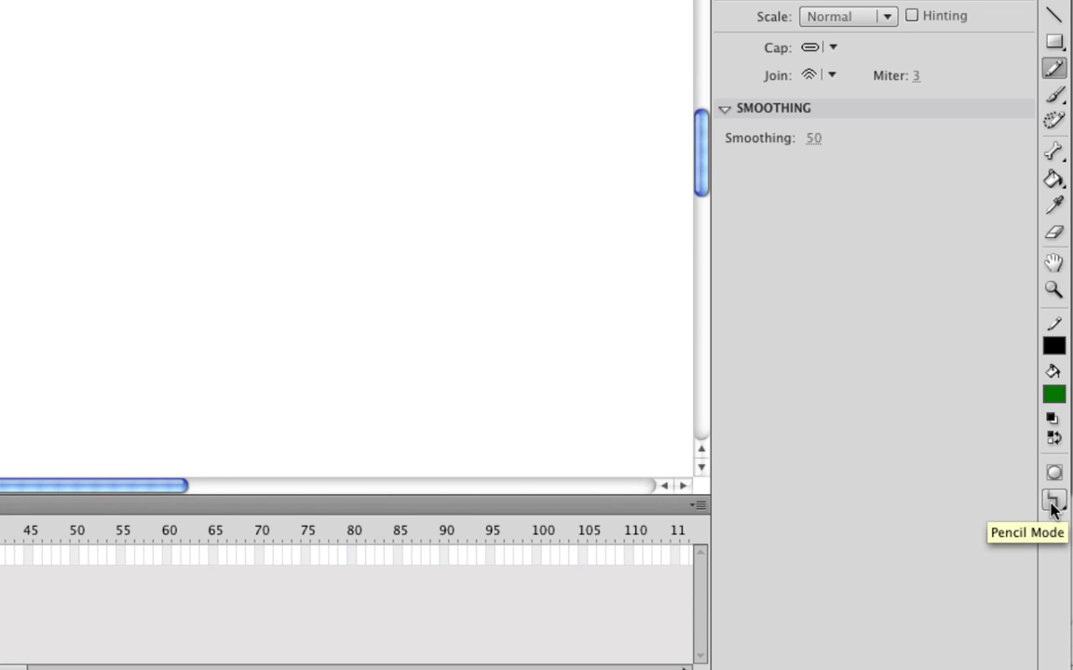
click(1052, 503)
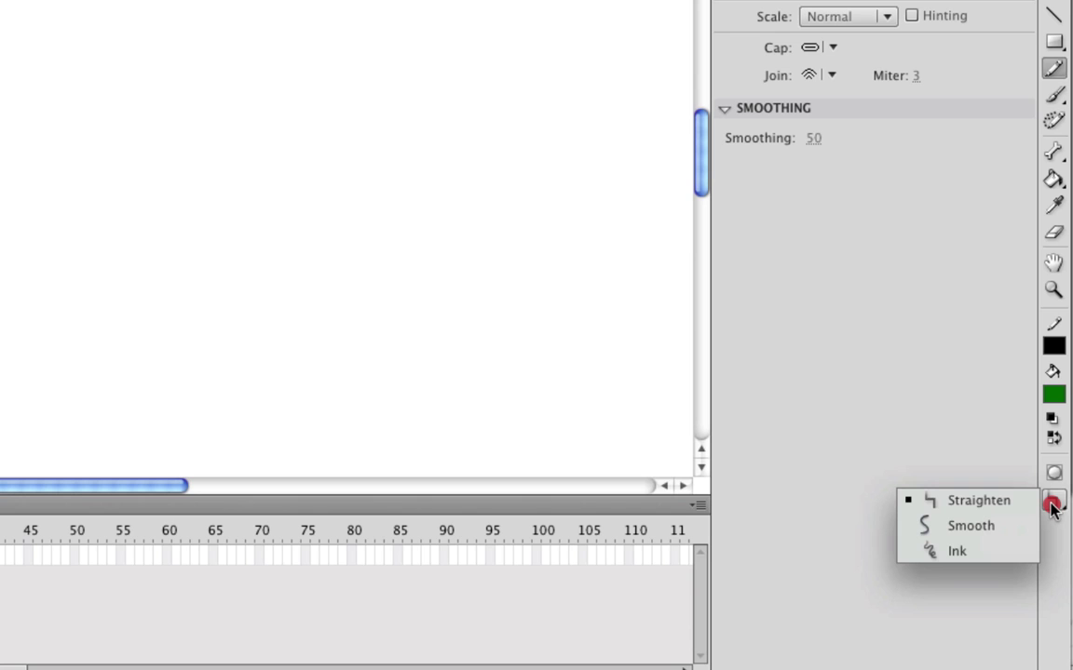
mouse_move(1052, 505)
mouse_down()
mouse_move(989, 502)
mouse_move(978, 549)
mouse_move(977, 507)
mouse_move(972, 558)
mouse_up()
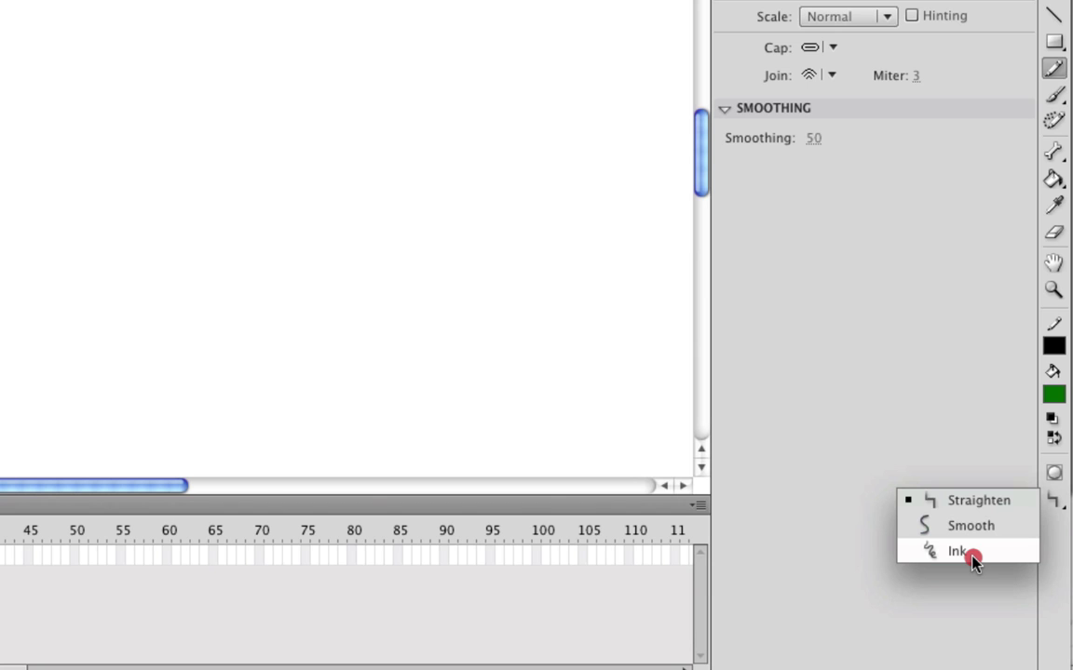
drag(973, 558, 975, 508)
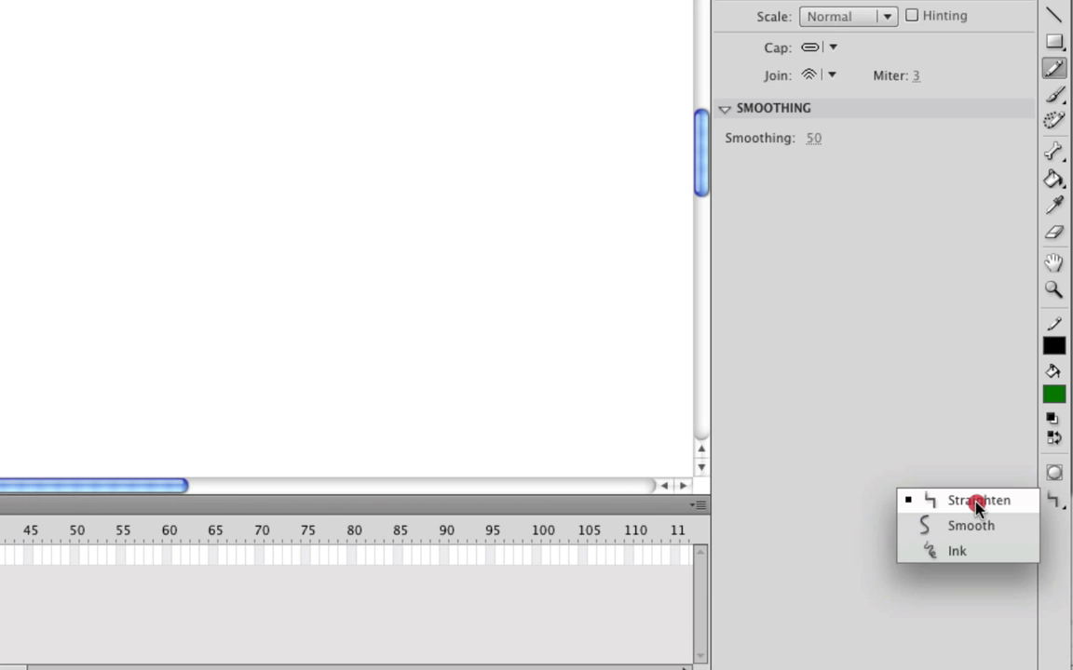
- Set the pencil mode to Straighten for drawing the wavy stroke
drag(975, 507, 975, 508)
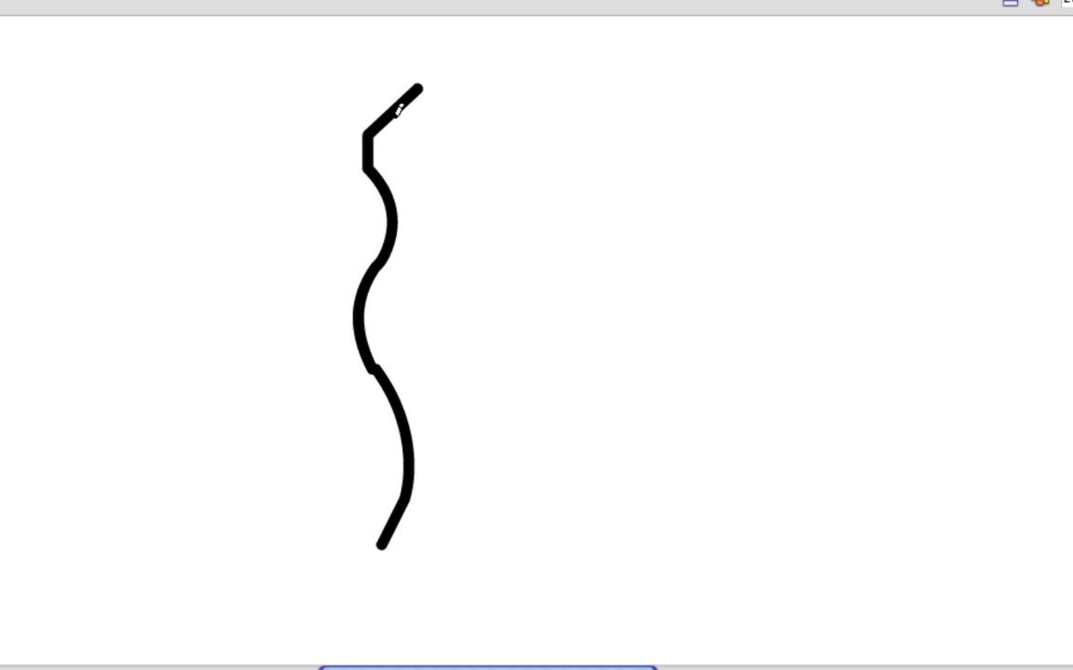
- Draw a vertical line, a rectangle on the right and a circle on the left
drag(730, 104, 721, 507)
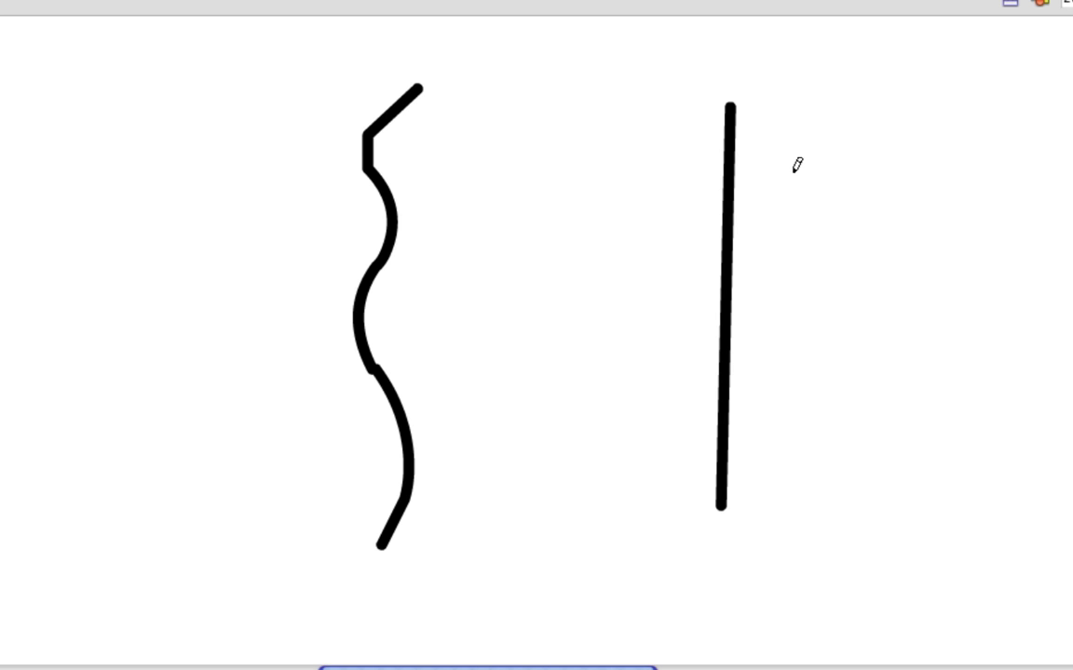
mouse_move(868, 189)
mouse_down()
mouse_move(995, 195)
mouse_move(993, 356)
mouse_move(878, 358)
mouse_move(862, 304)
mouse_move(867, 189)
mouse_up()
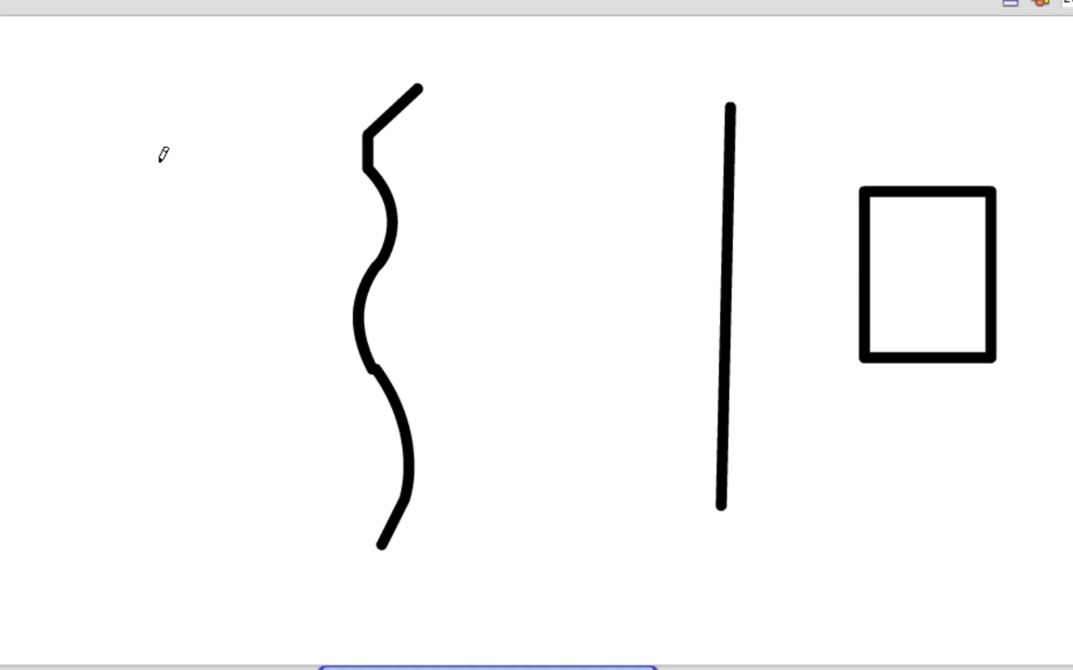
mouse_move(159, 163)
mouse_down()
mouse_move(91, 215)
mouse_move(81, 246)
mouse_move(90, 305)
mouse_move(136, 325)
mouse_move(203, 322)
mouse_move(245, 296)
mouse_move(256, 237)
mouse_move(218, 173)
mouse_move(161, 158)
mouse_up()
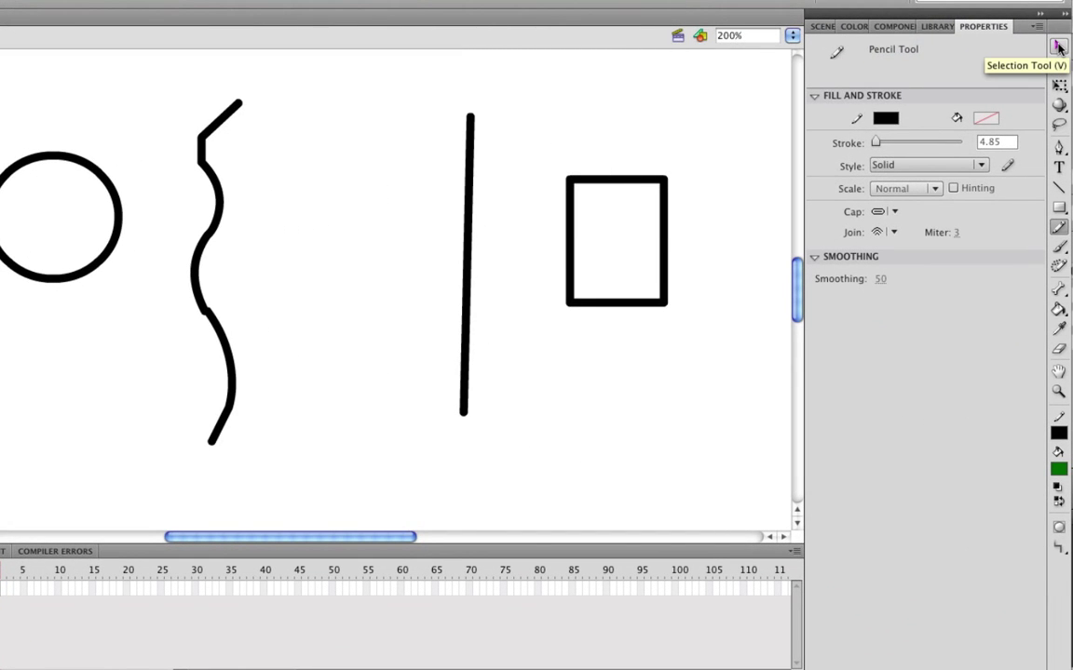
- Delete every drawing from the stage and return to the Pencil to pick Smooth mode
click(1059, 46)
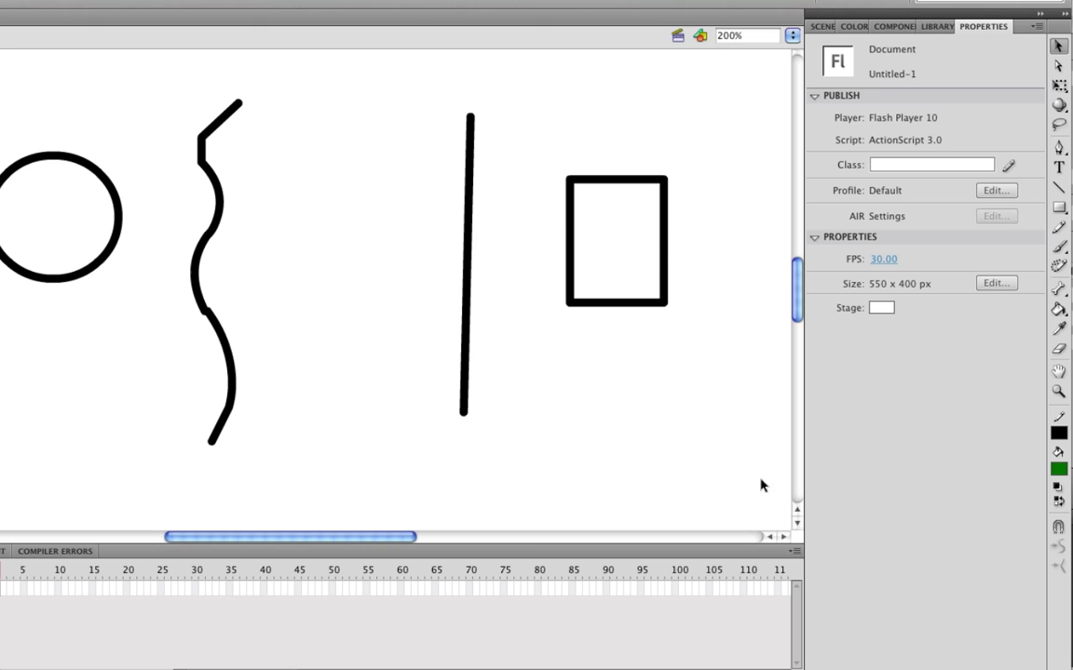
mouse_move(760, 480)
mouse_down()
mouse_move(270, 287)
mouse_move(0, 84)
mouse_move(0, 72)
mouse_up()
key(Delete)
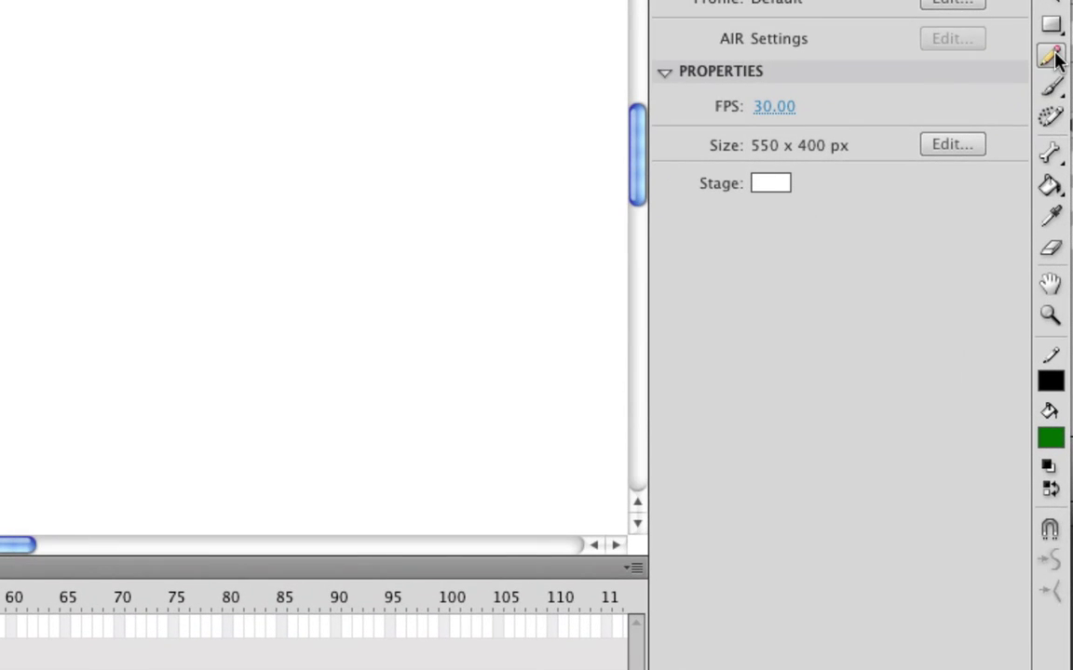
click(1052, 58)
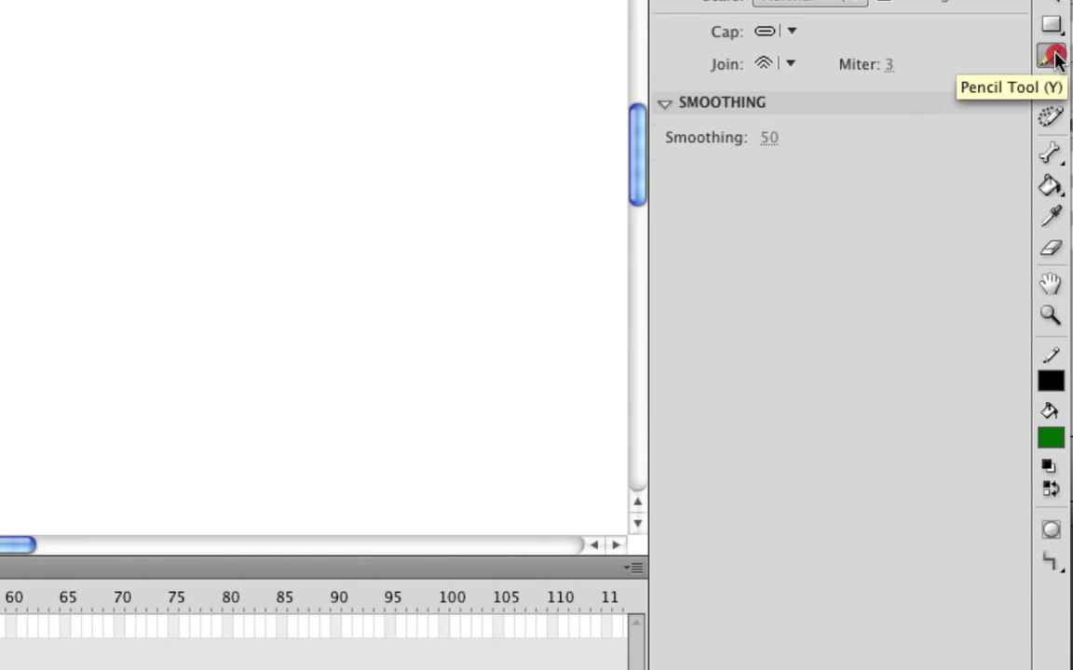
click(1050, 563)
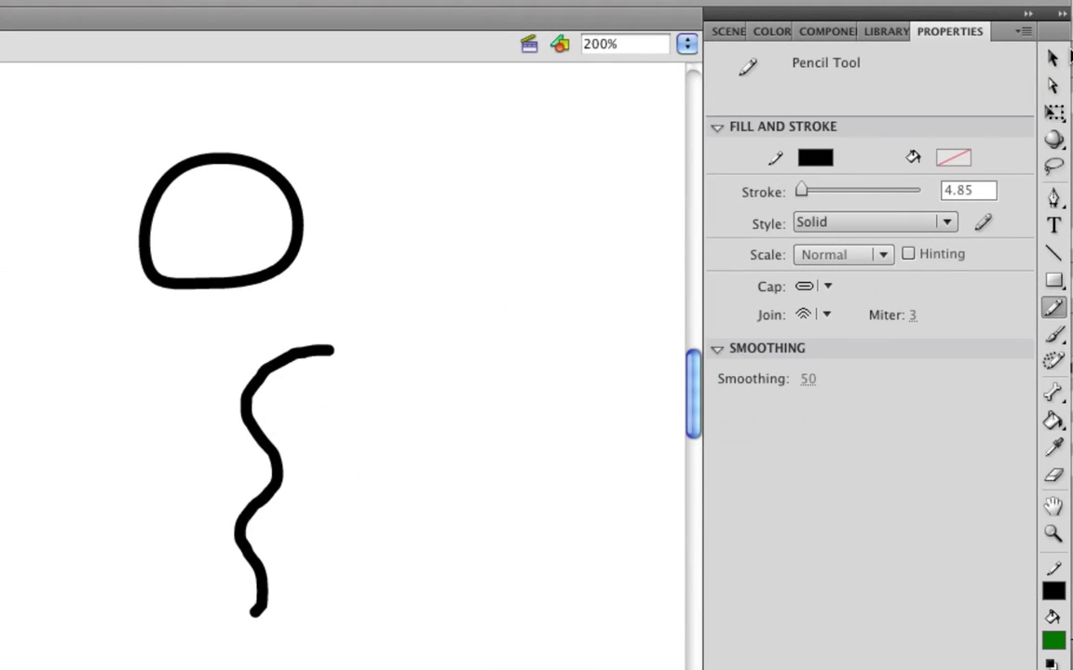
- Marquee-select the wavy stroke below the rounded shape with the Selection tool
click(1054, 59)
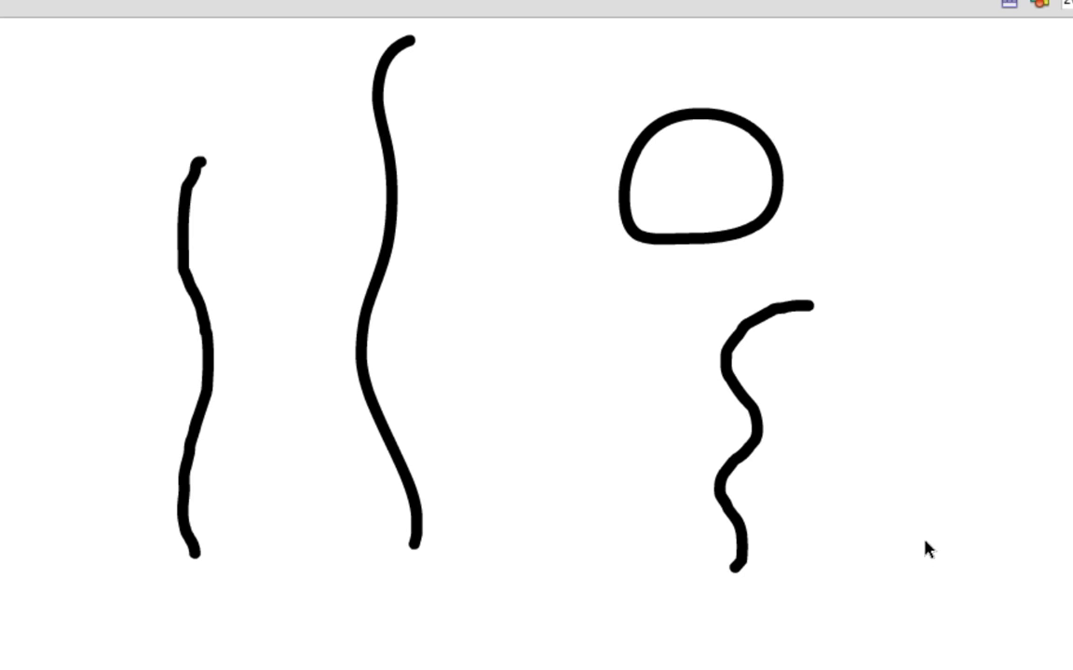
mouse_move(946, 614)
mouse_down()
mouse_move(909, 594)
mouse_move(716, 388)
mouse_move(671, 291)
mouse_up()
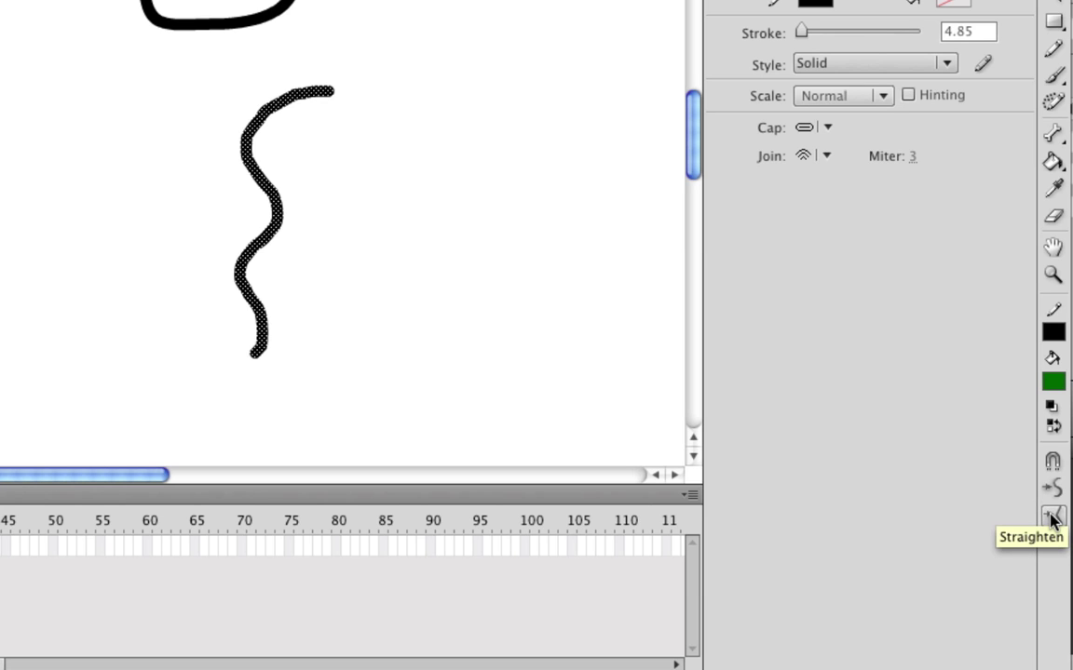
- Straighten the selected stroke once, then apply Smooth about sixteen times into a gentle hook
click(1051, 519)
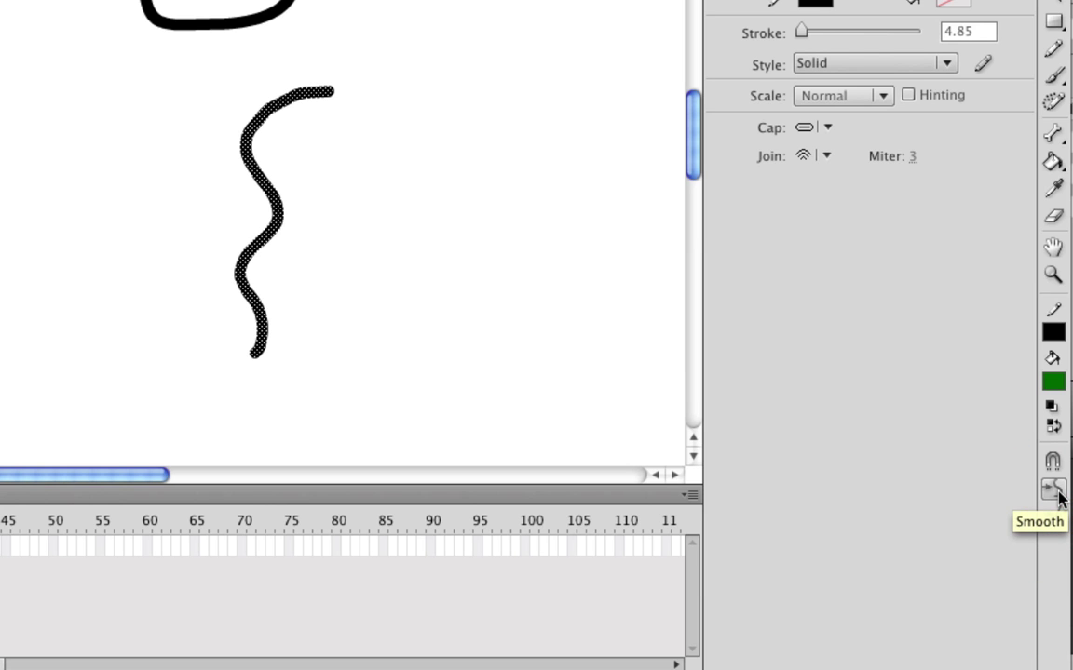
click(1054, 491)
click(1054, 491)
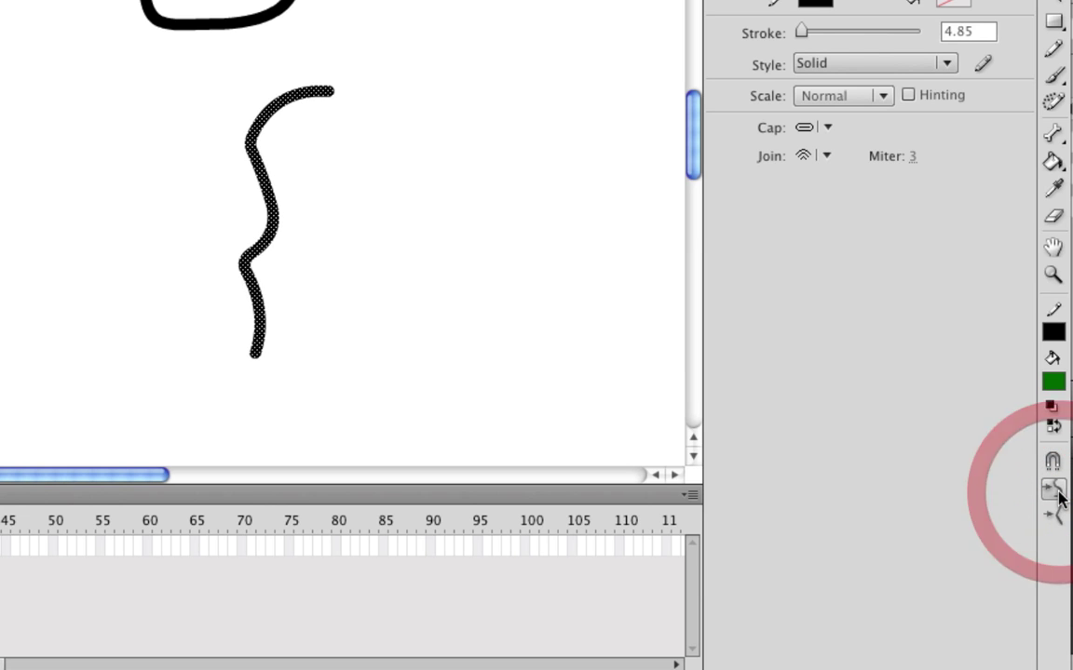
click(1057, 496)
click(1056, 496)
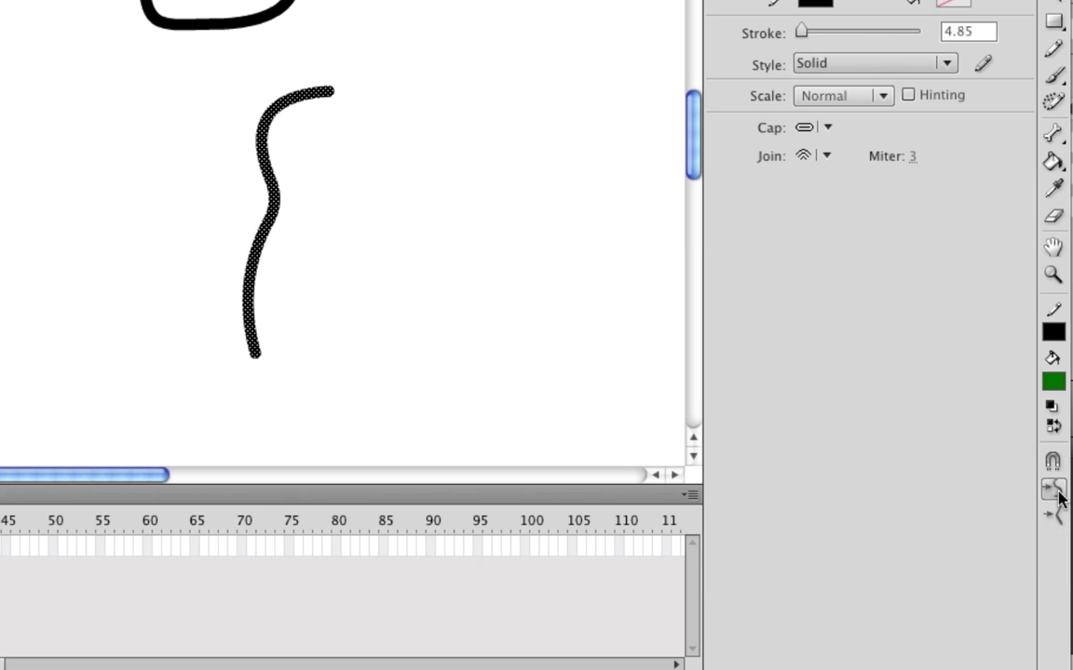
click(1056, 496)
click(1057, 496)
click(1056, 496)
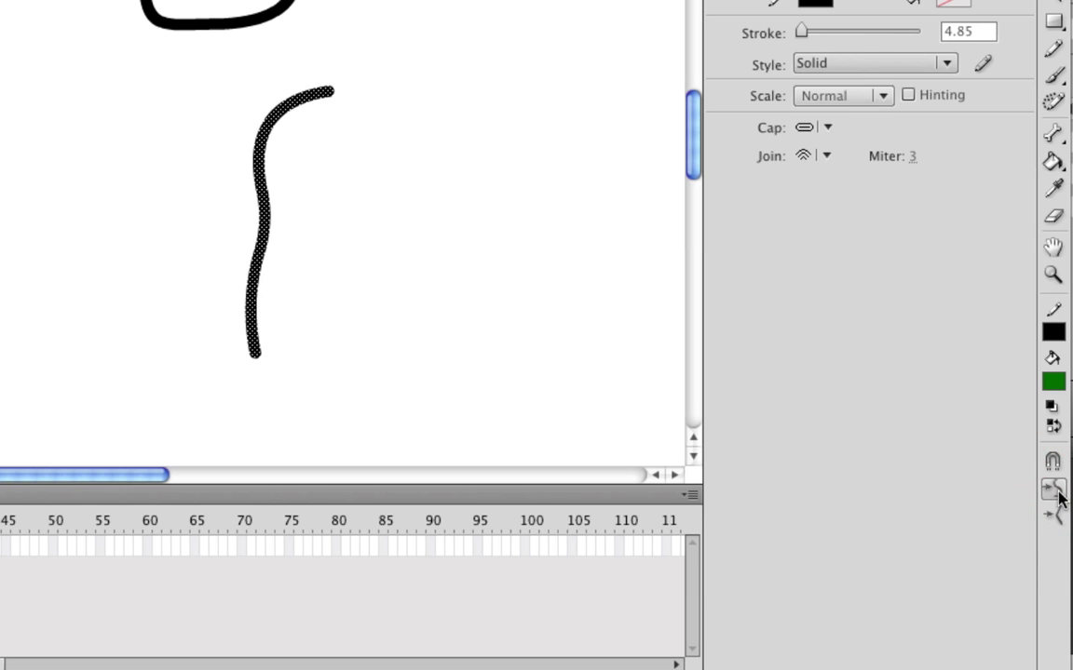
click(1057, 497)
click(1057, 496)
click(1057, 497)
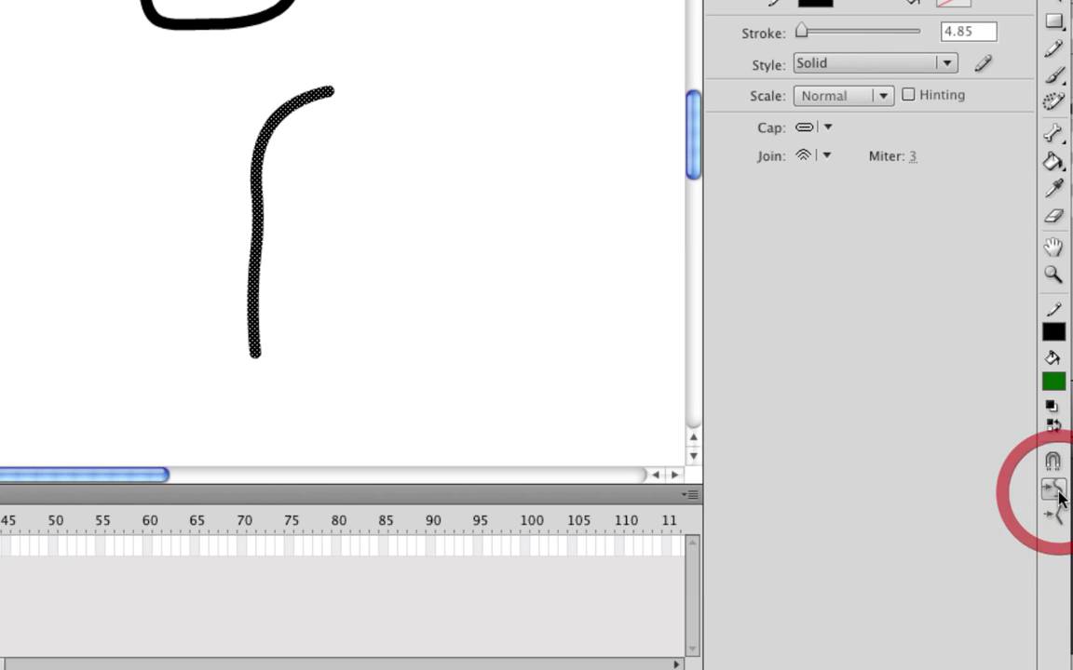
click(1057, 496)
click(1057, 496)
click(1056, 496)
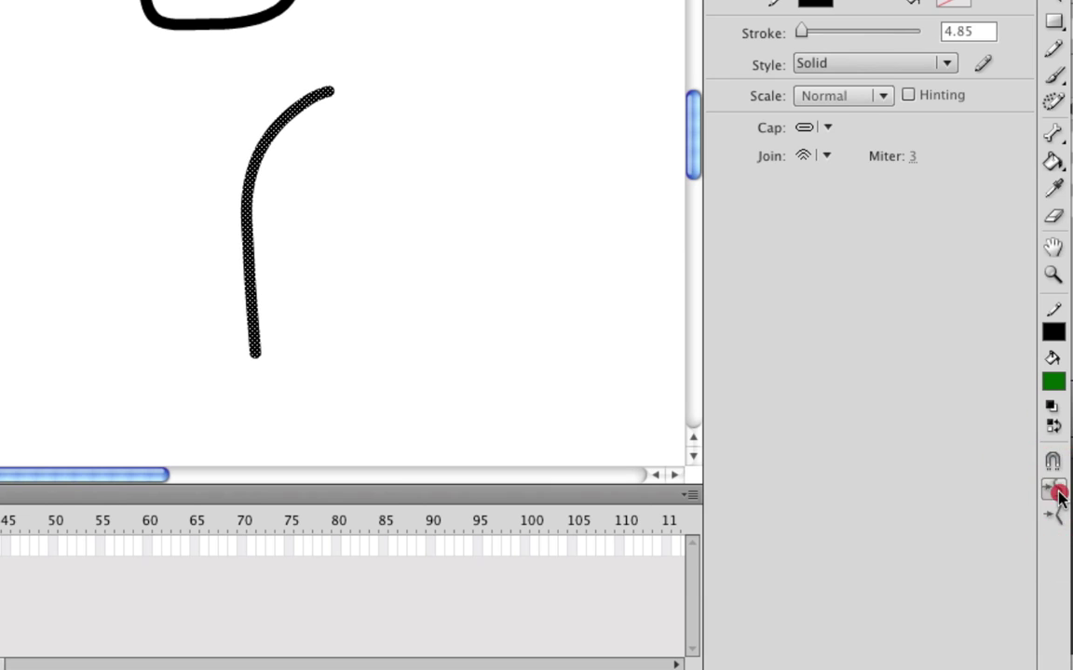
click(1057, 497)
click(1056, 496)
click(1057, 497)
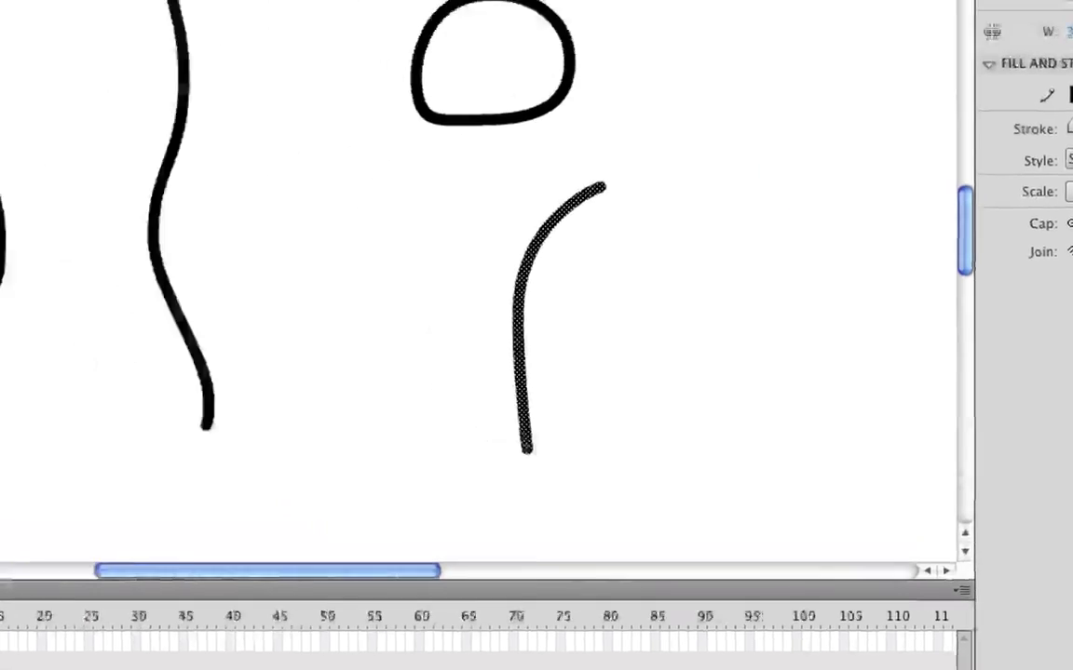
- Select the leftmost wavy line, straighten it with Ctrl+Alt+Shift+N, and deselect it
drag(135, 75, 296, 525)
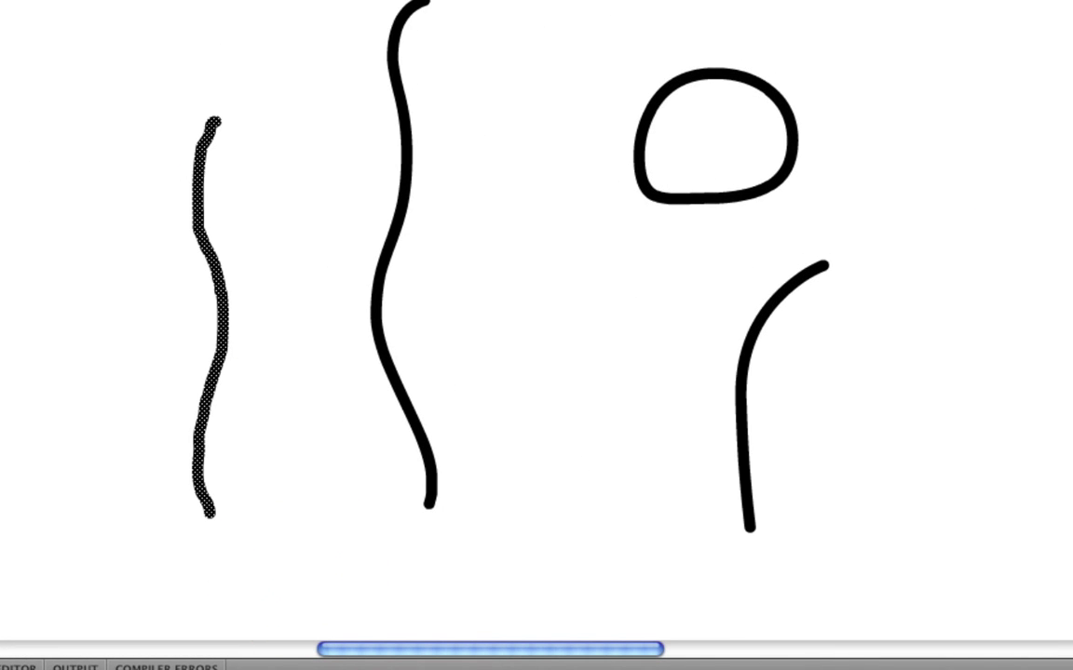
key(ctrl+alt+shift+n)
key(ctrl+alt+shift+n)
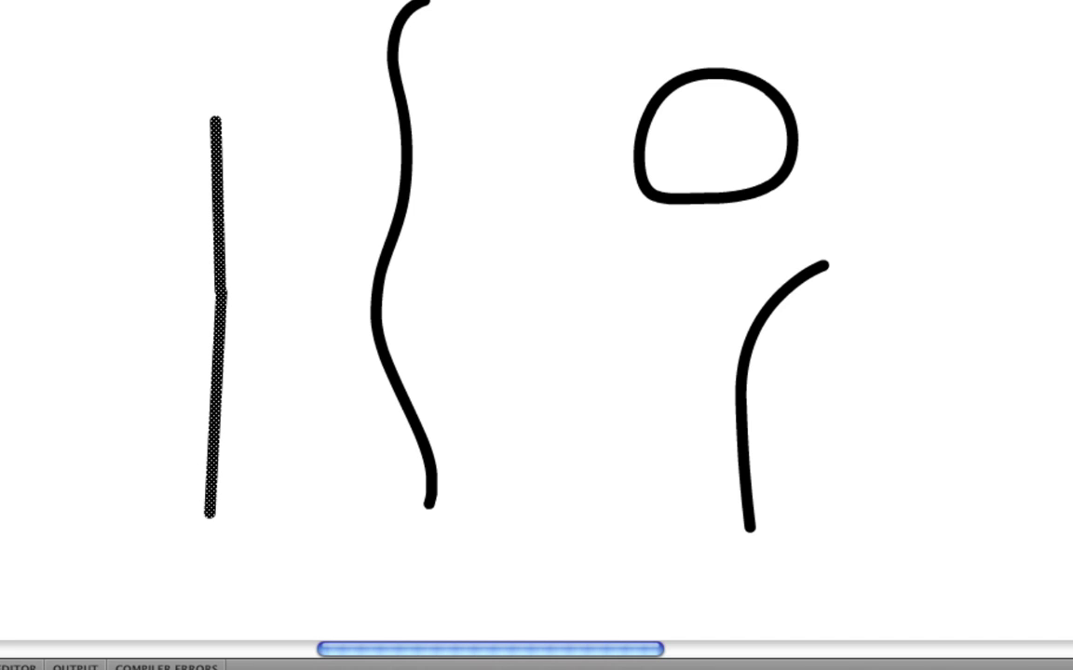
click(1046, 544)
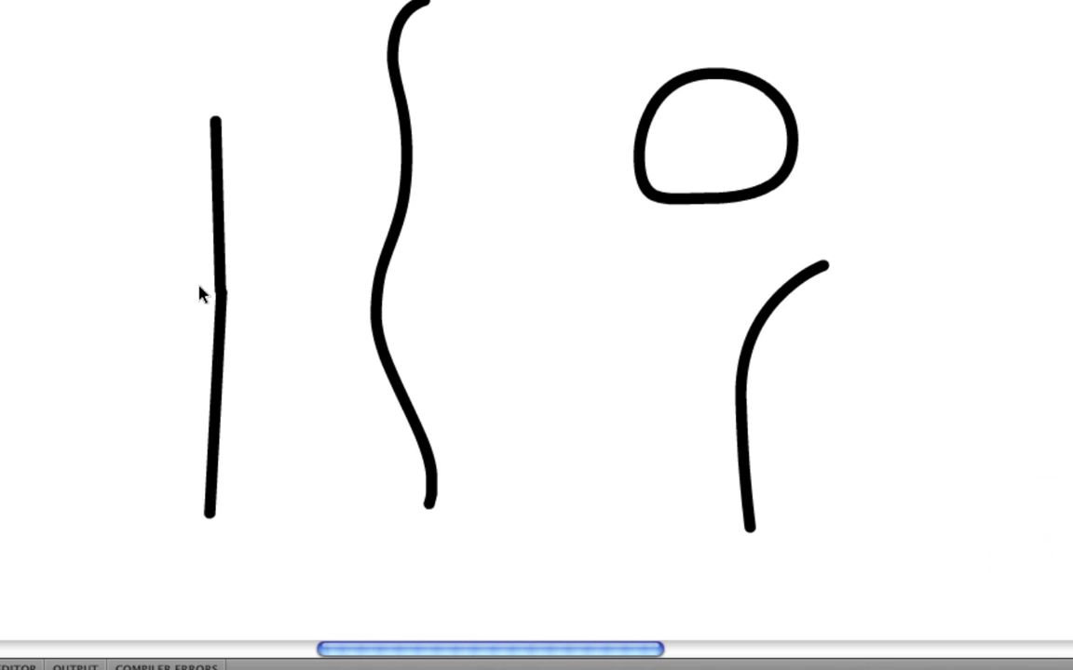